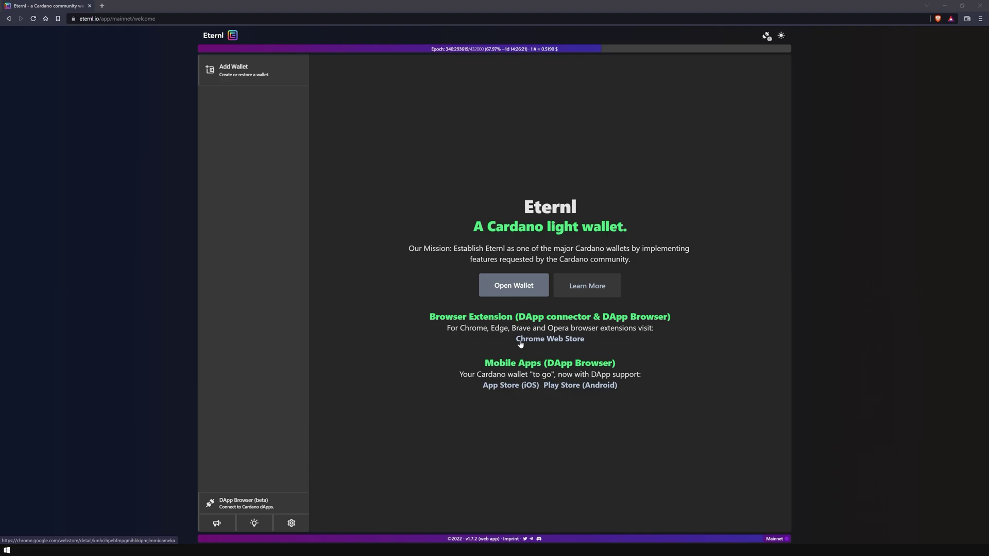
Step: Add the Eternl extension to Brave from its Chrome Web Store page and confirm
click(520, 340)
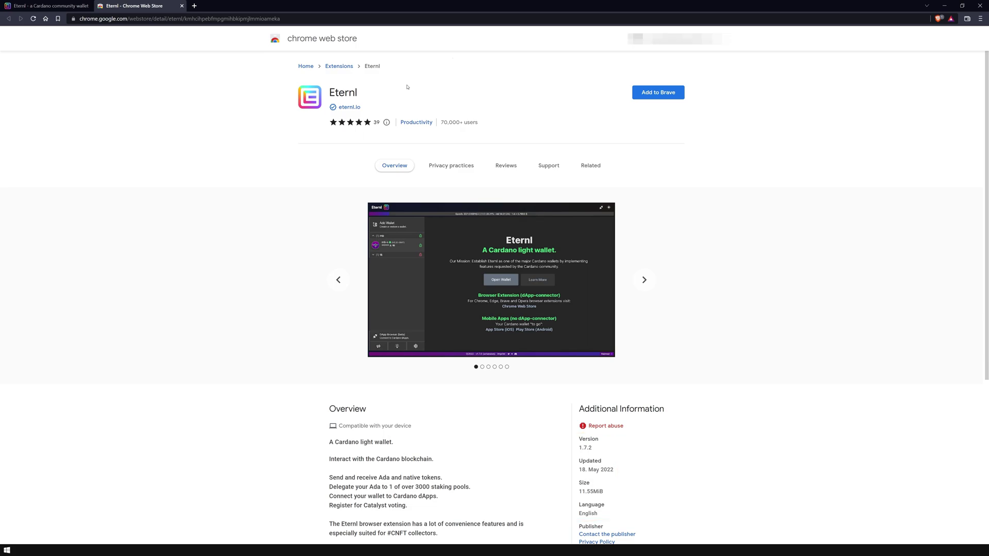
click(634, 92)
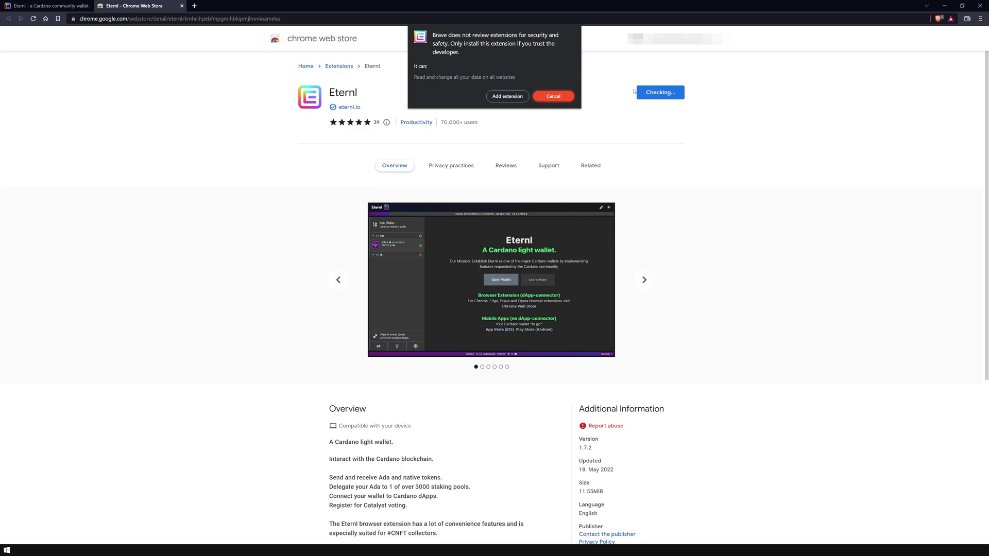
click(507, 96)
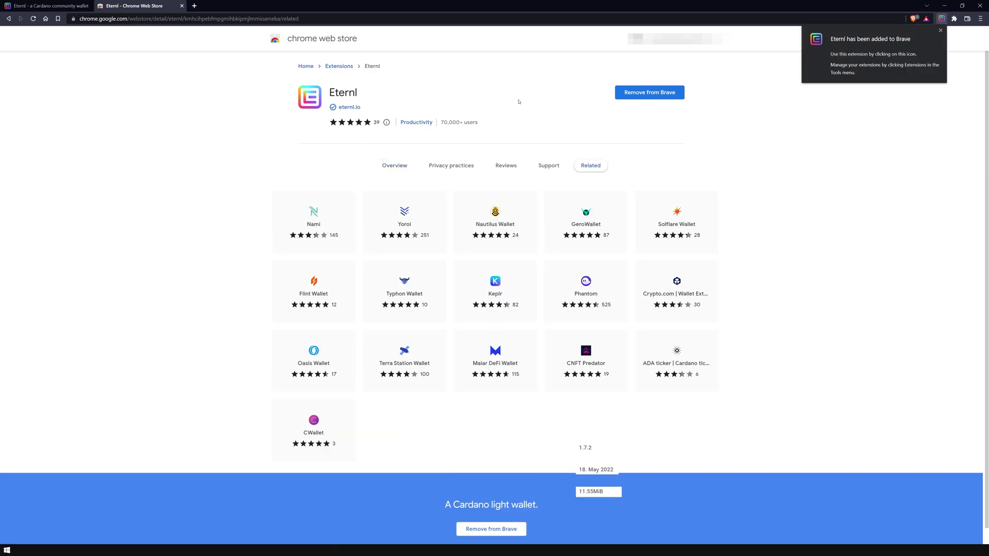
Step: Launch Eternl from the extensions menu, close the store and old tabs, and toggle light/dark theme
click(940, 31)
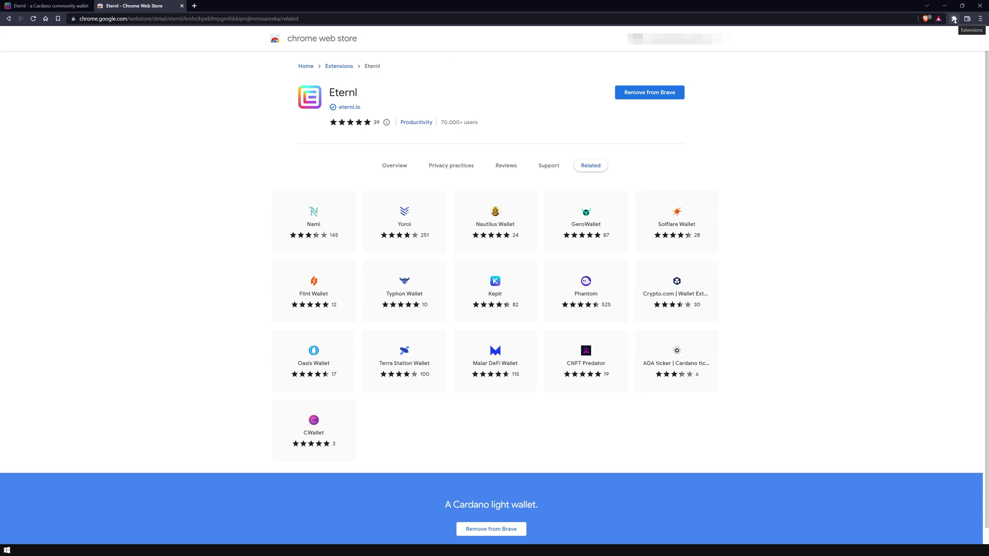
click(953, 19)
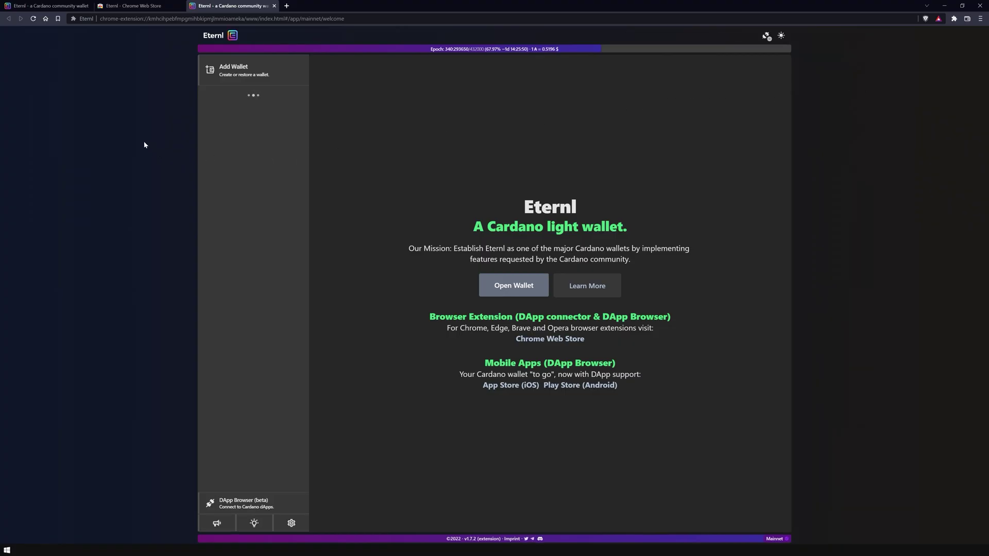
click(182, 5)
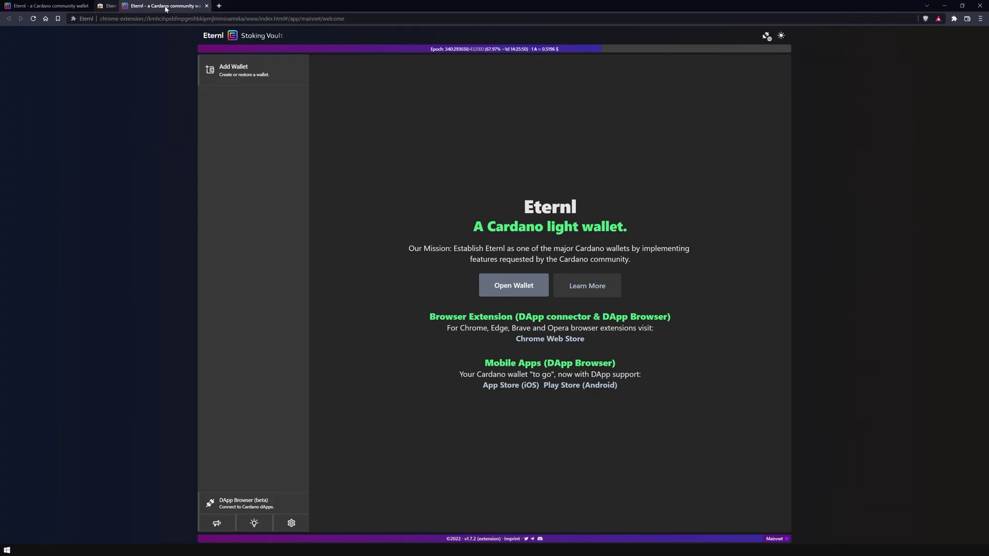
click(90, 6)
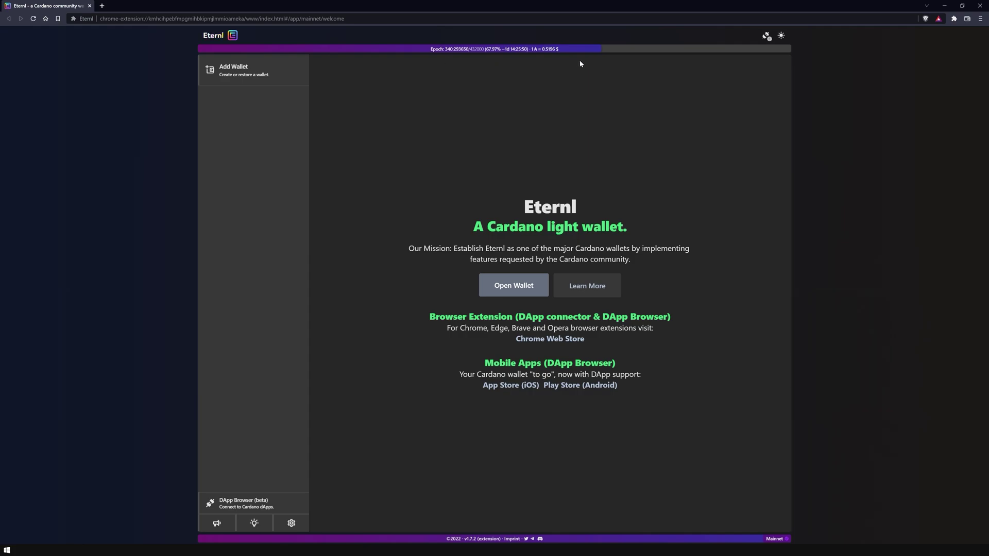
click(781, 36)
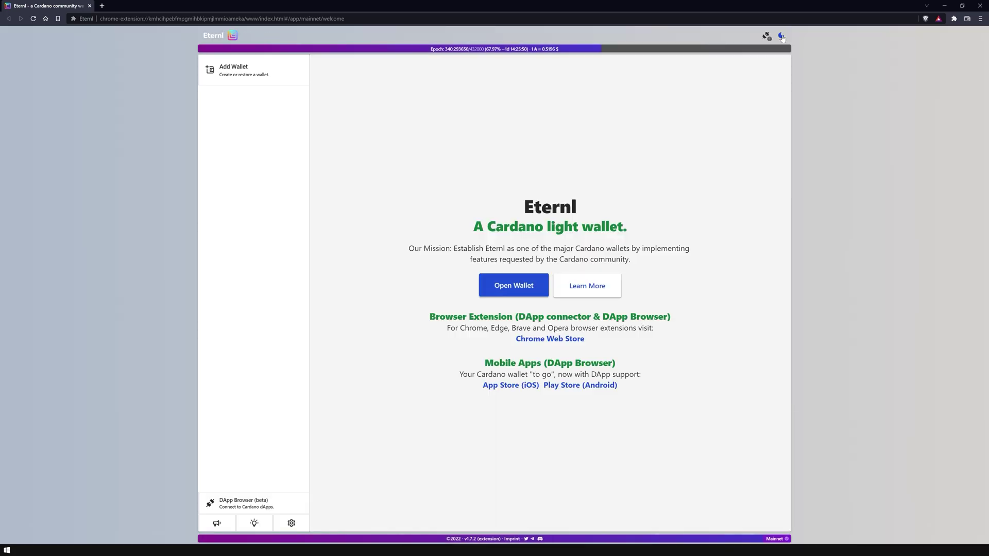
click(781, 36)
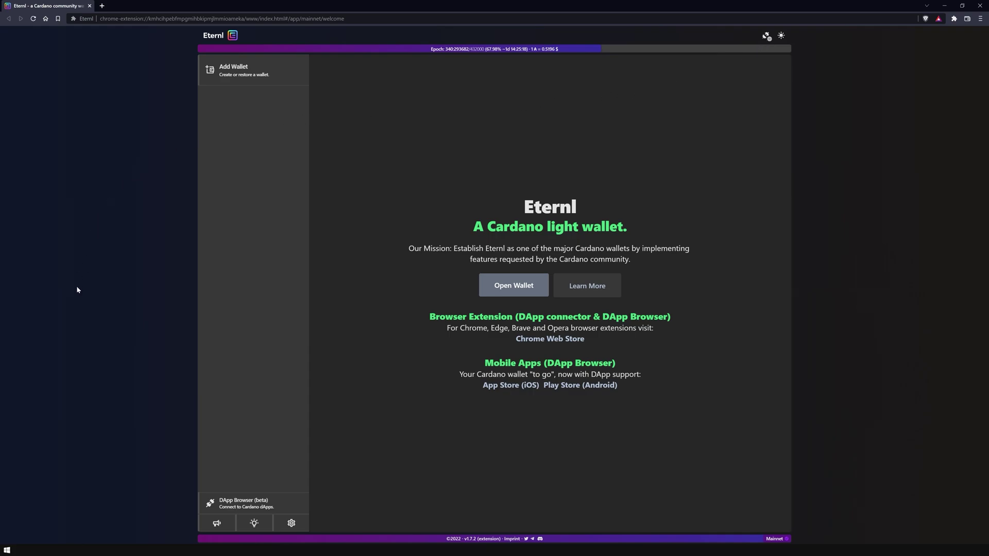
Step: Browse Announcements and FAQ, then view and close the App Preferences dialog
click(217, 523)
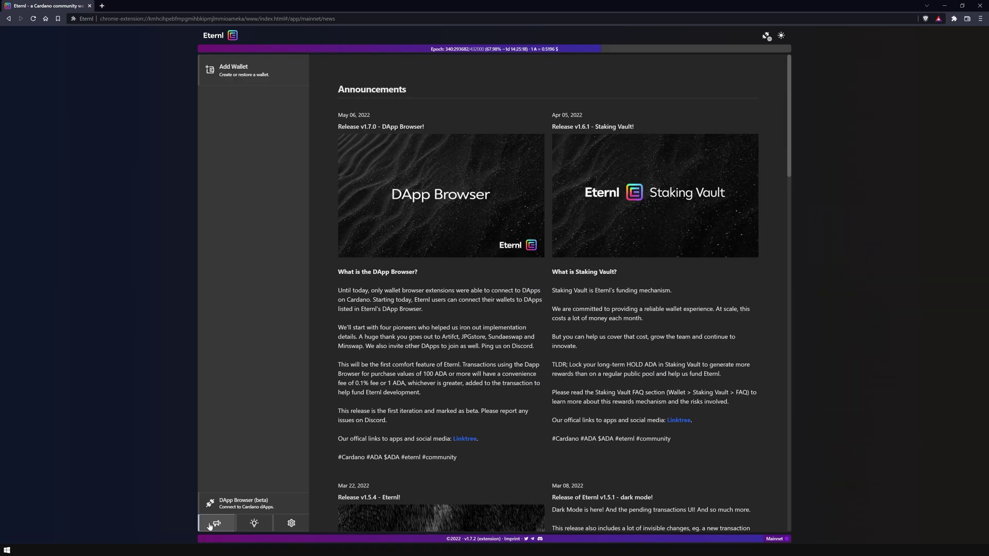
click(252, 524)
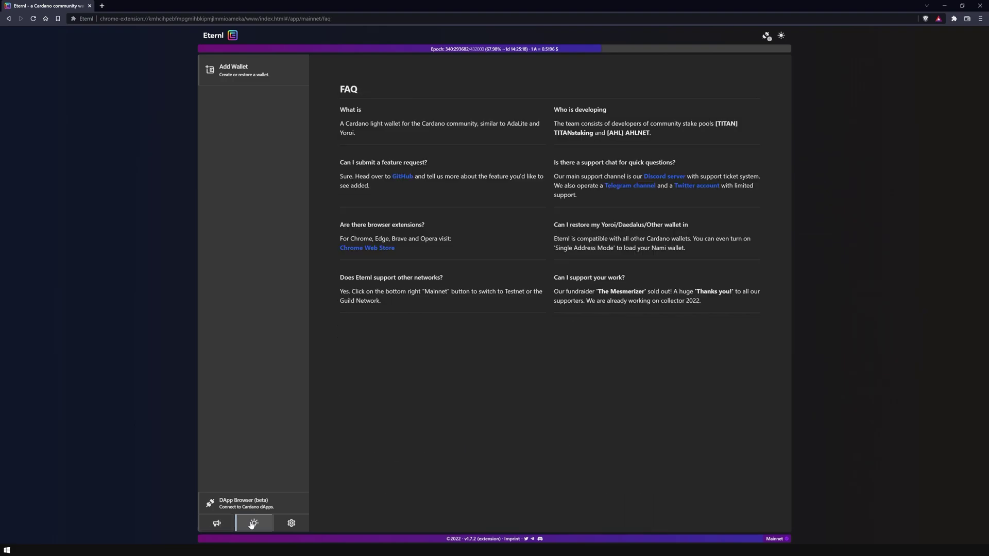
click(287, 524)
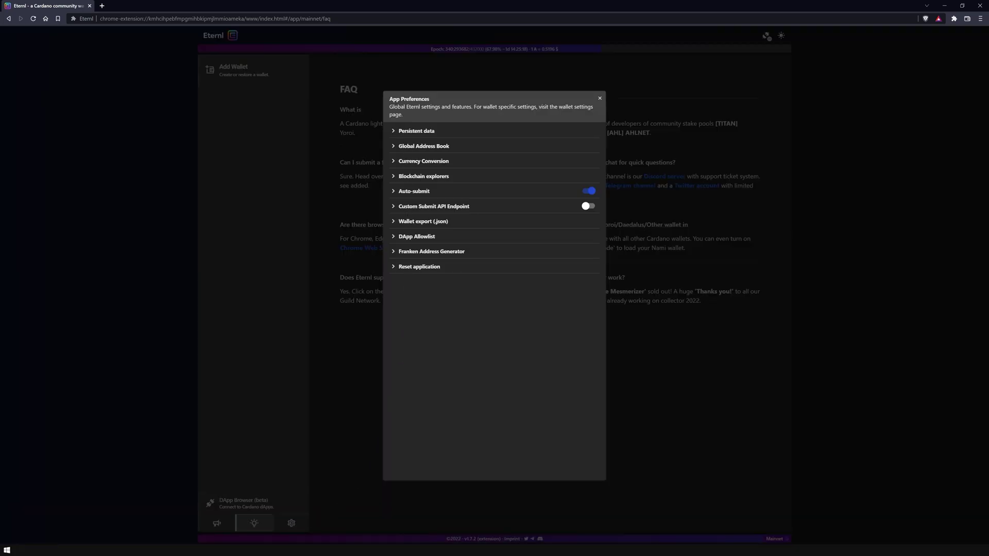
drag(389, 107, 440, 107)
click(599, 98)
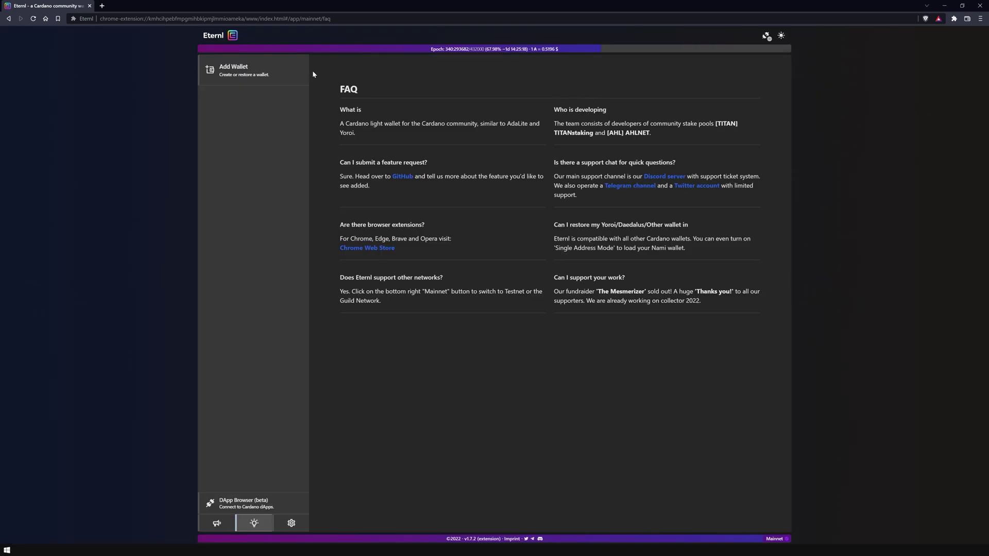
Step: Choose Add Wallet, then Create wallet to reach the Cardano wallet name and password form
click(294, 75)
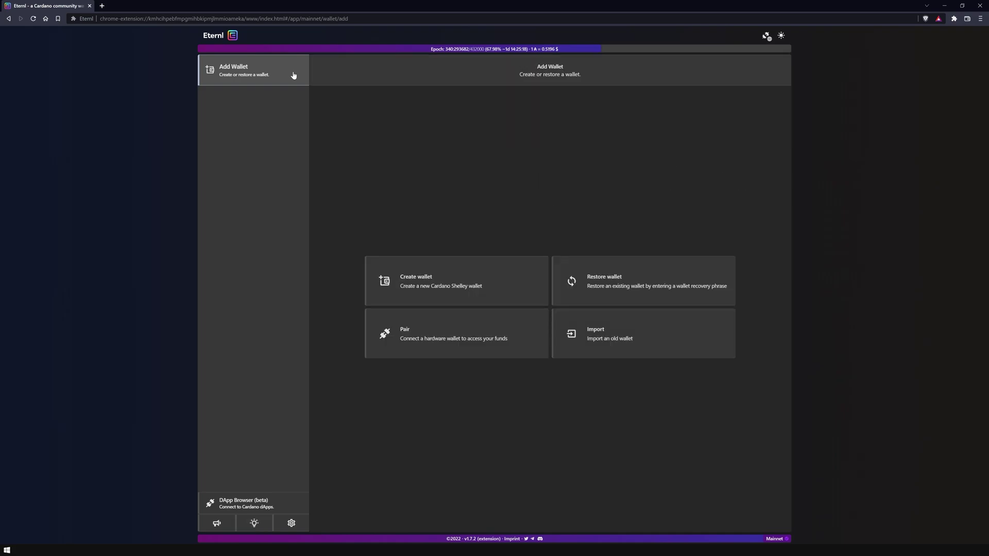
click(527, 291)
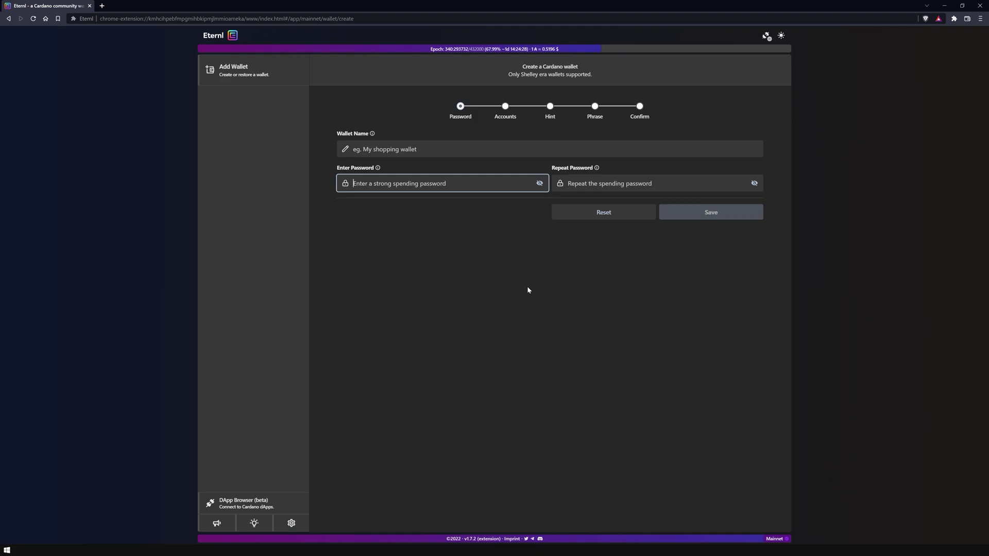
Step: Name the wallet 'My Wallet', enter and repeat a strong spending password, and save
click(391, 149)
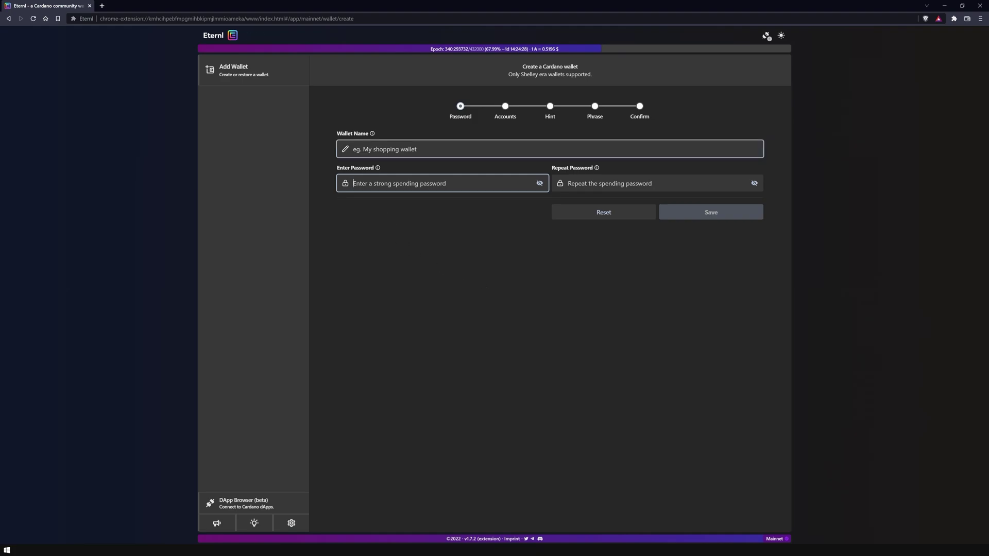
text(M)
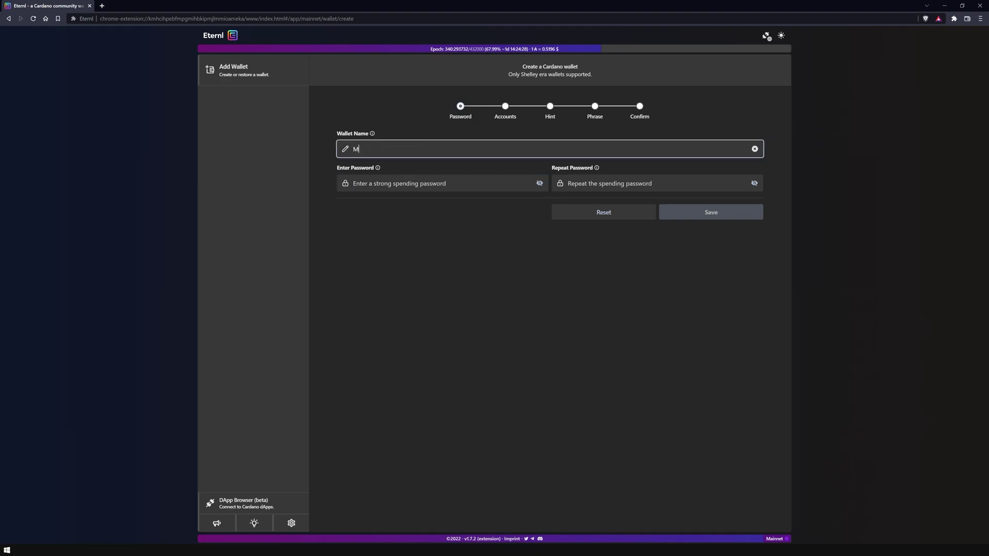
text(y Wallet)
click(353, 183)
text(••••••••••••••)
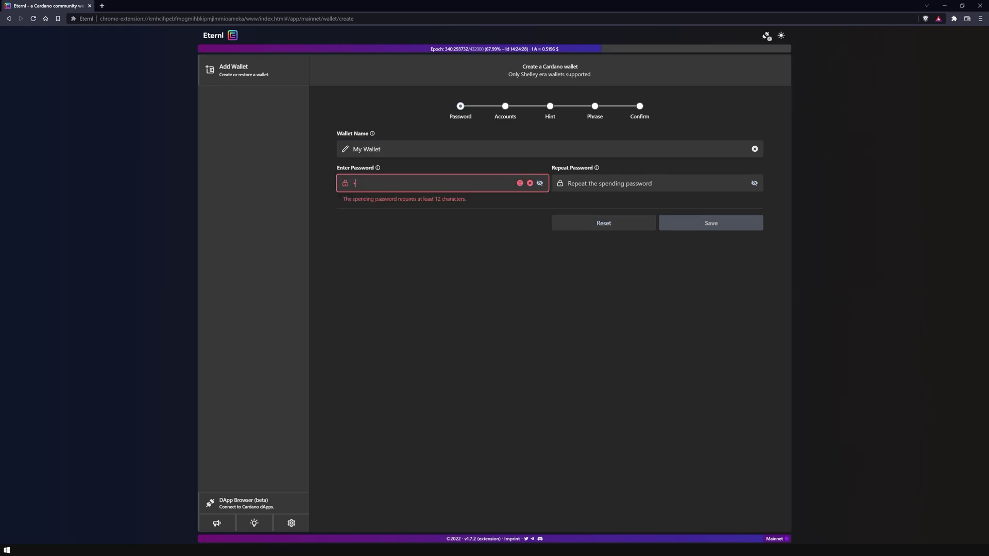
text(•••••)
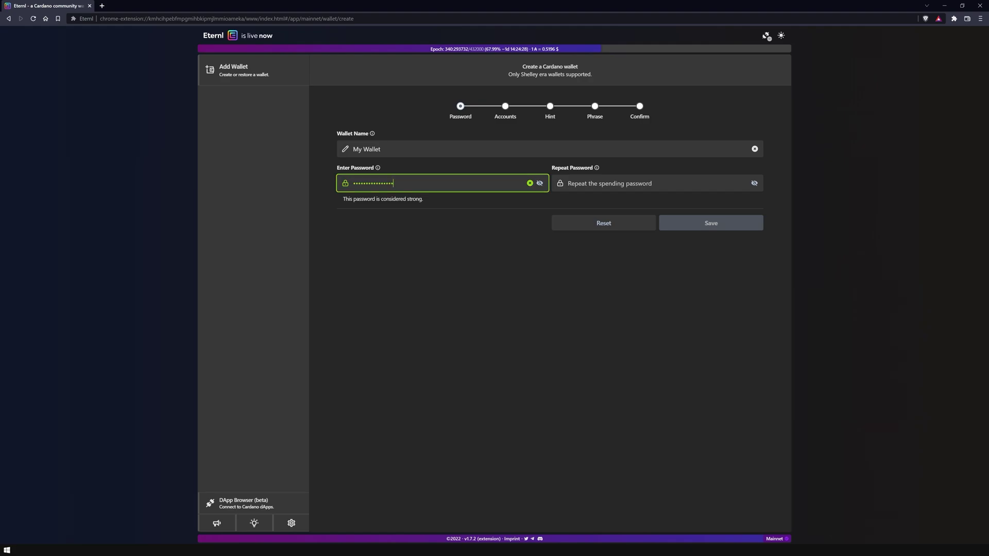
key(Tab)
text(••••••••••••••)
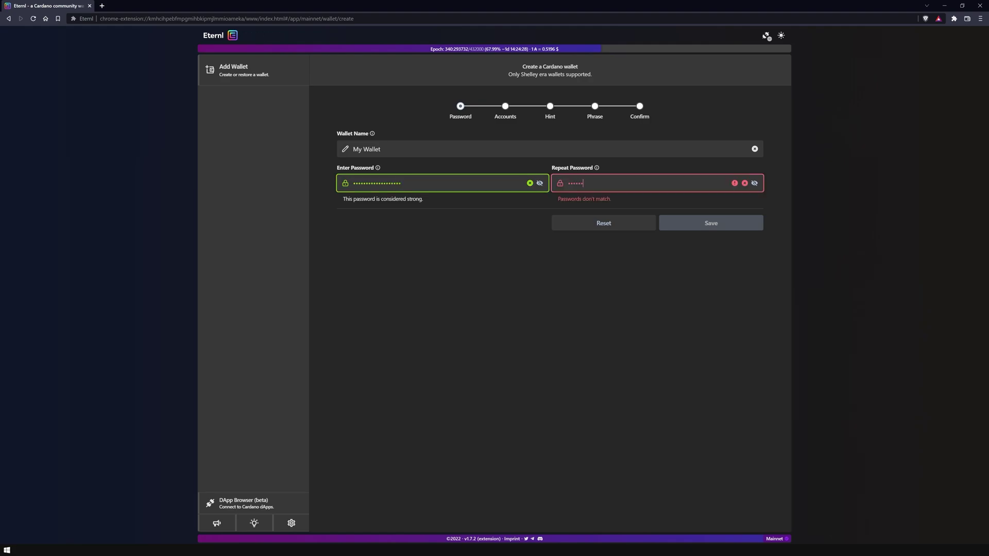
text(•••••)
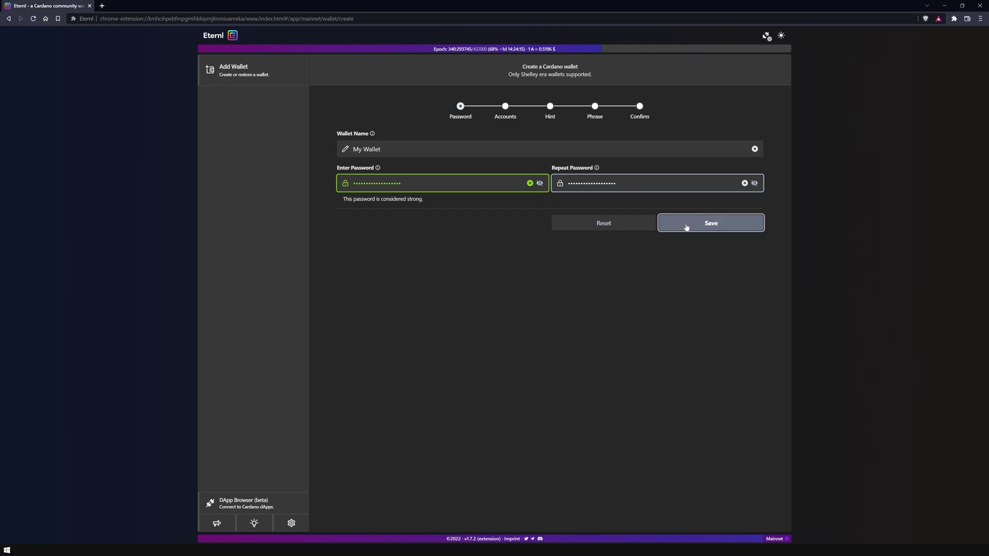
click(686, 227)
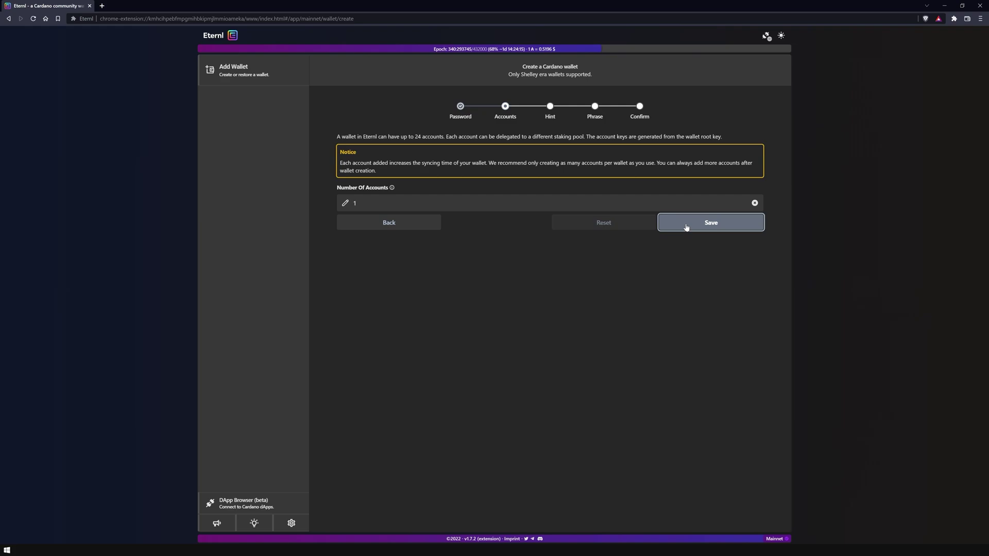
Step: Keep 1 account, confirm the screen is private, reveal the 24-word phrase, and mark it written down
click(686, 227)
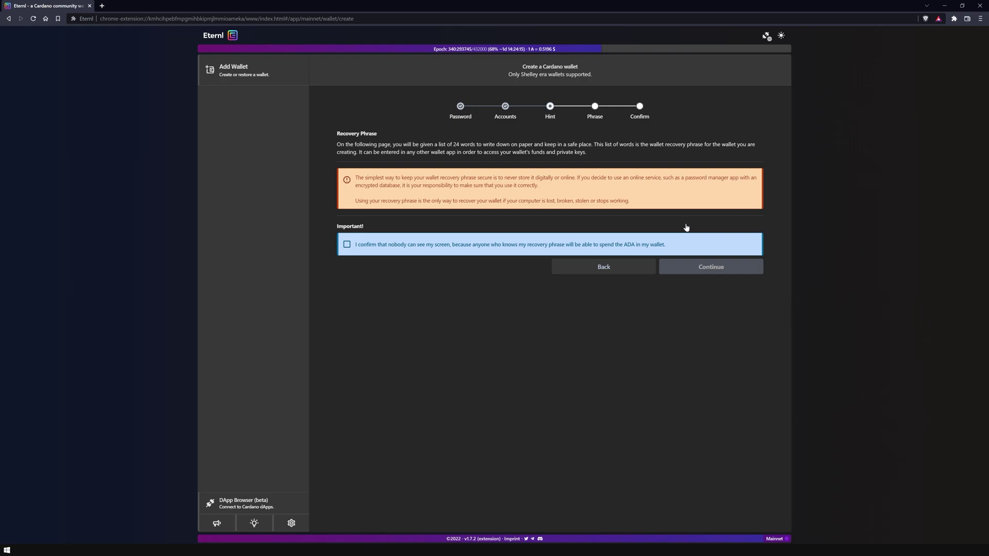
click(347, 245)
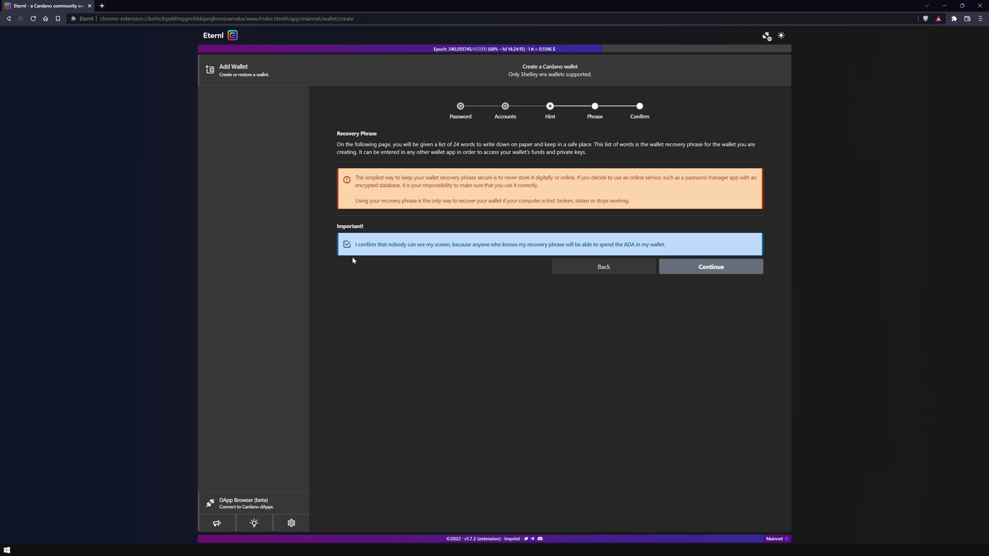
click(678, 271)
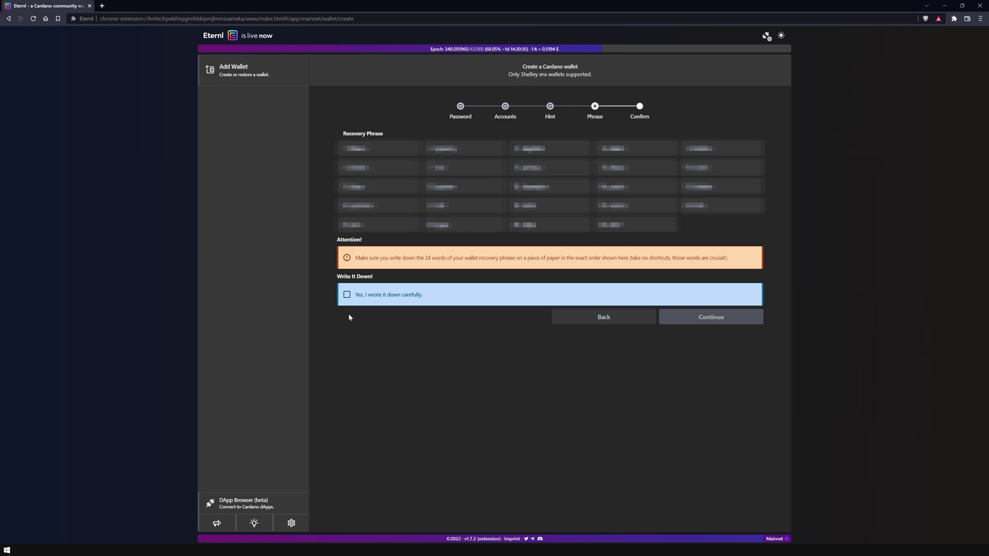
click(347, 296)
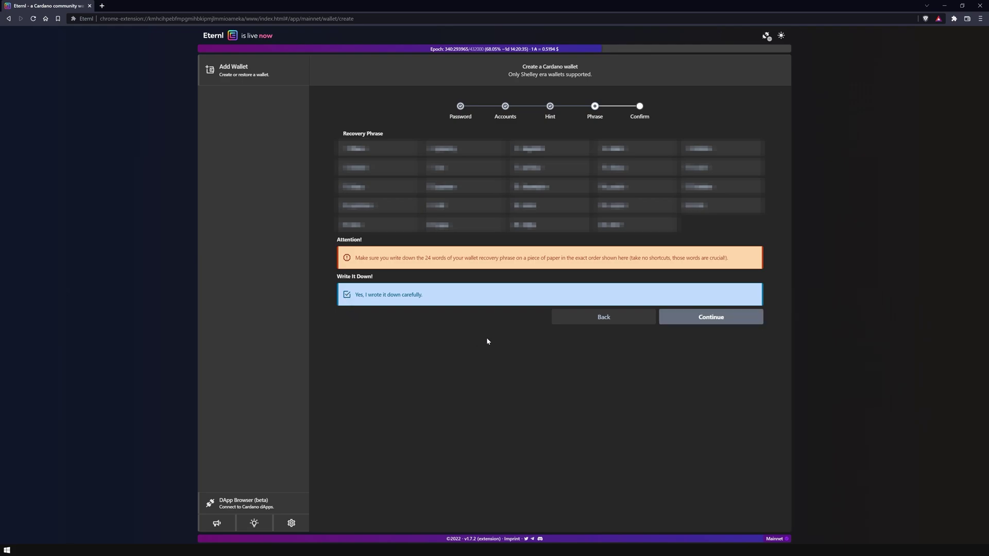
Step: Re-enter the 24 recovery words and tick the 'I understand' recovery-only acknowledgement
click(663, 323)
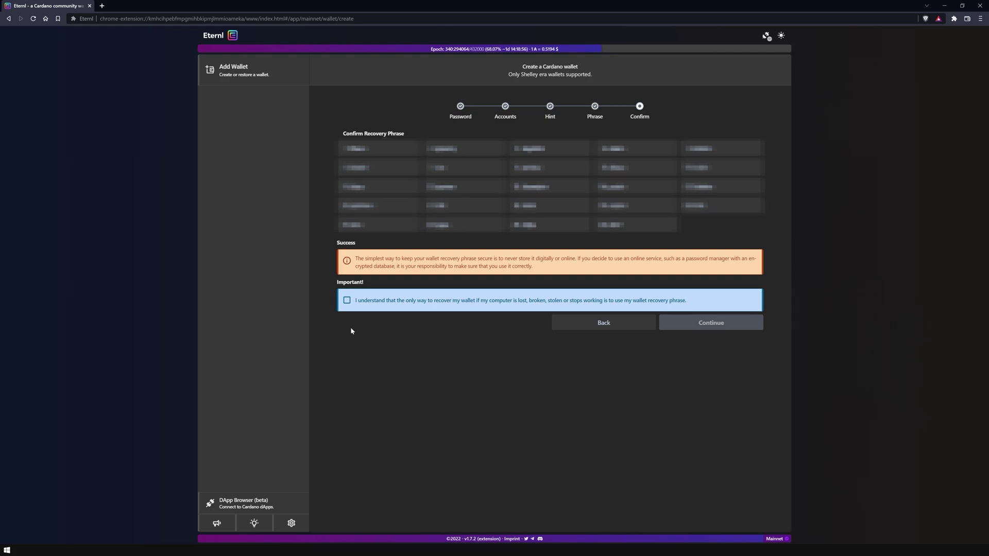
click(347, 302)
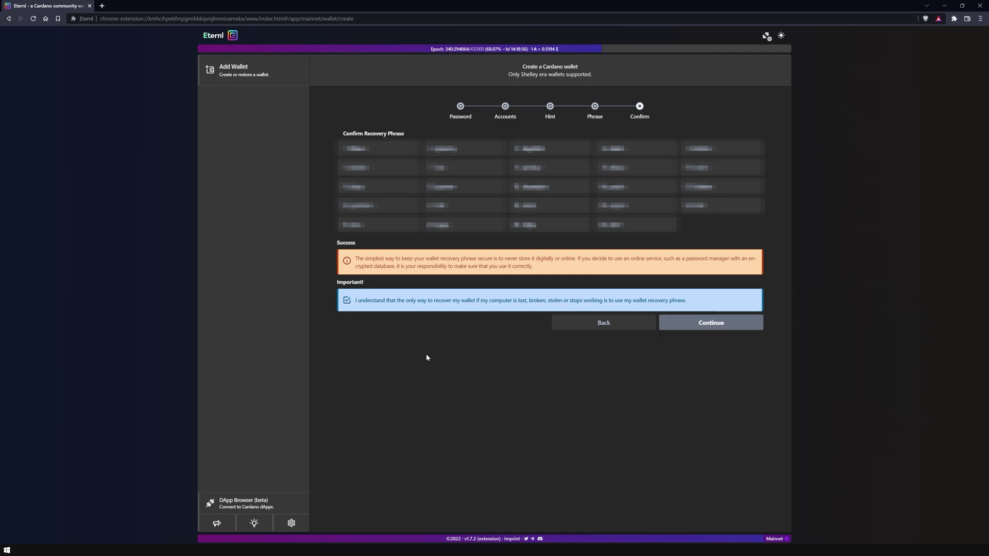
Step: Create My Wallet and view its Transactions tab showing 0 transactions
click(685, 330)
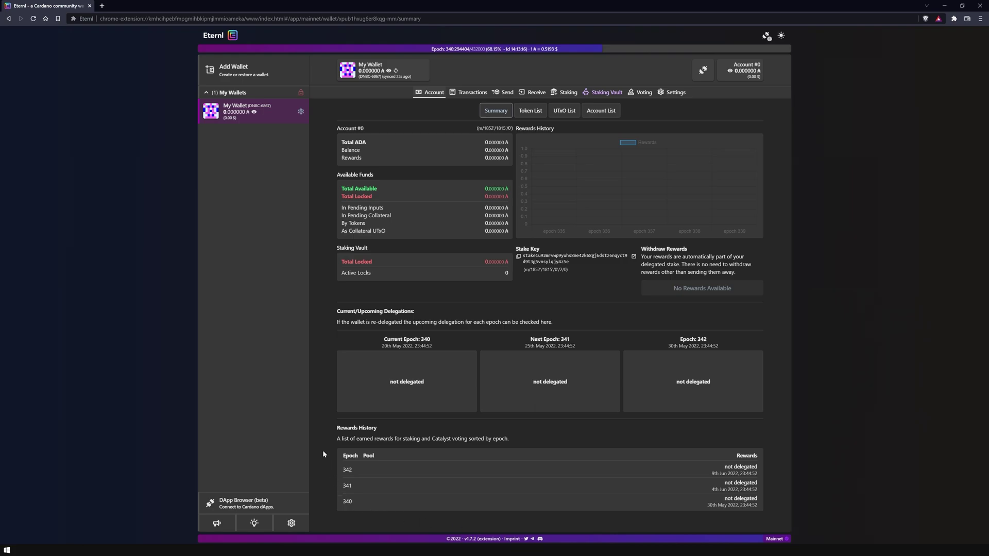
click(473, 98)
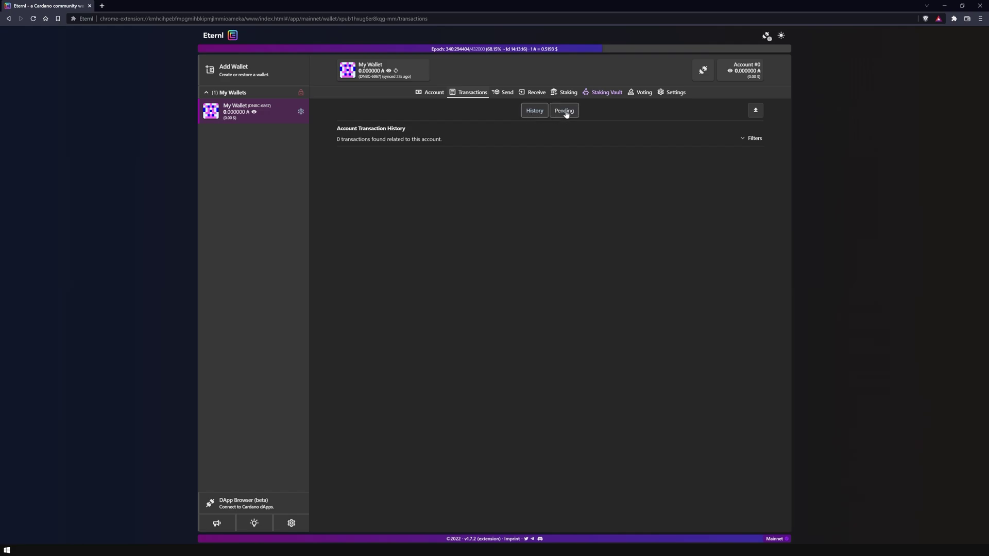
Step: View the Send form, then show the receive address QR code and copy the address
click(504, 94)
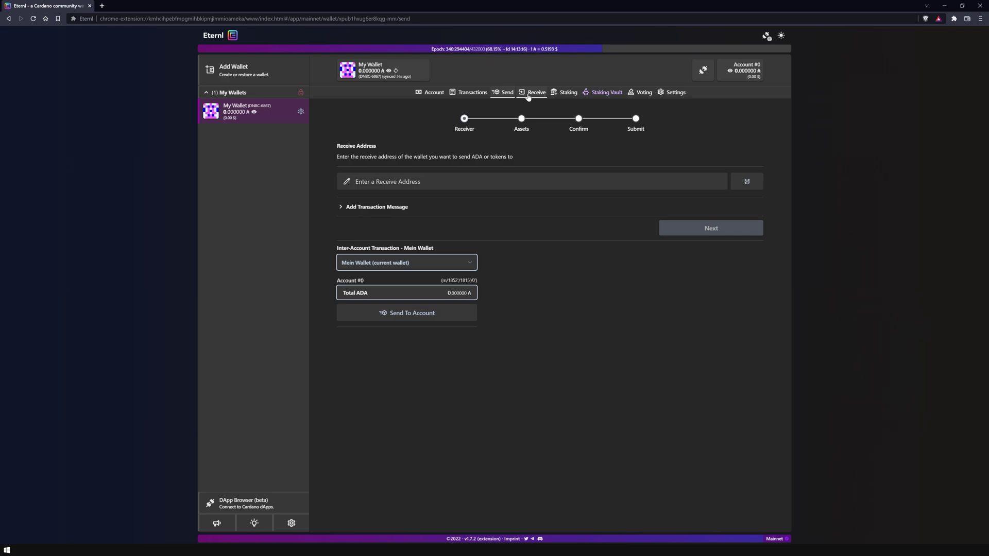
click(528, 98)
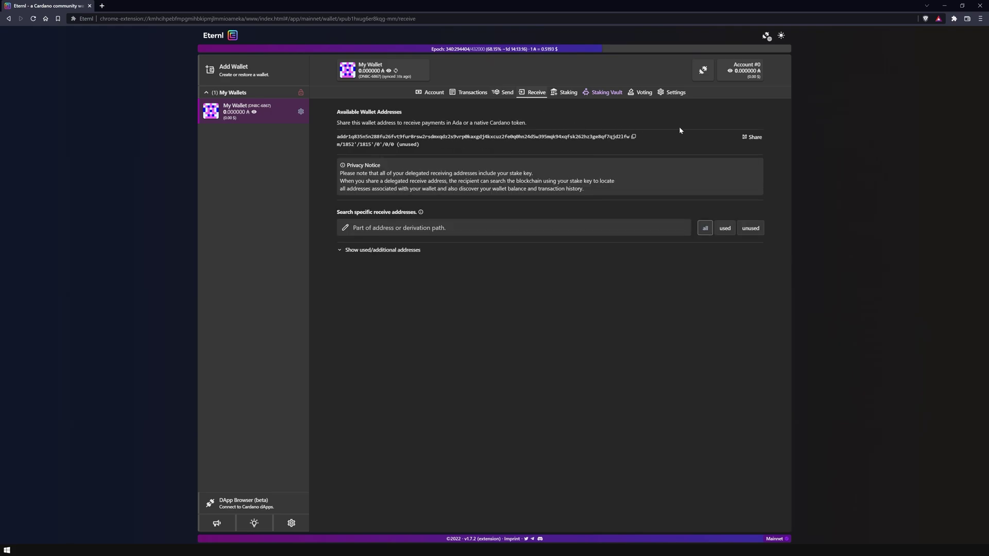
click(749, 138)
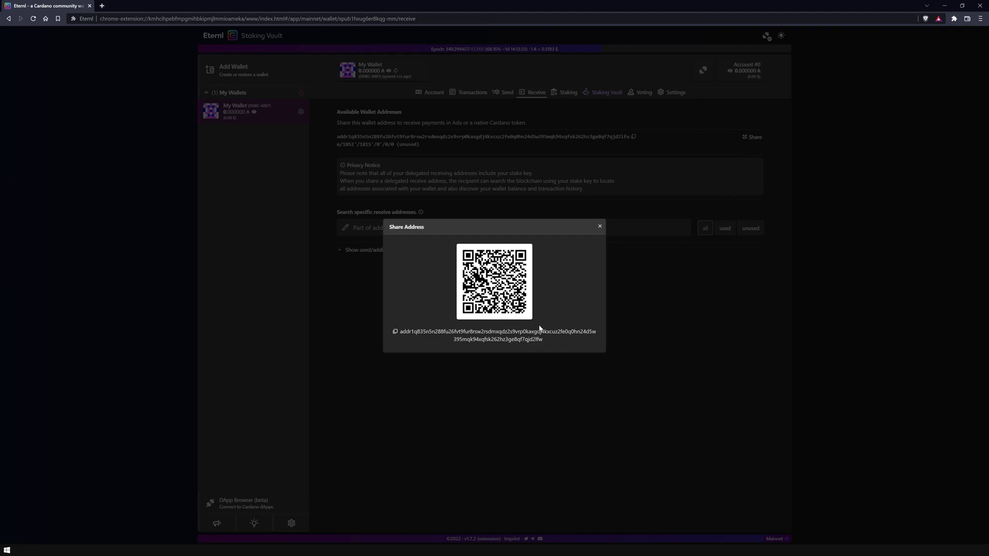
click(520, 336)
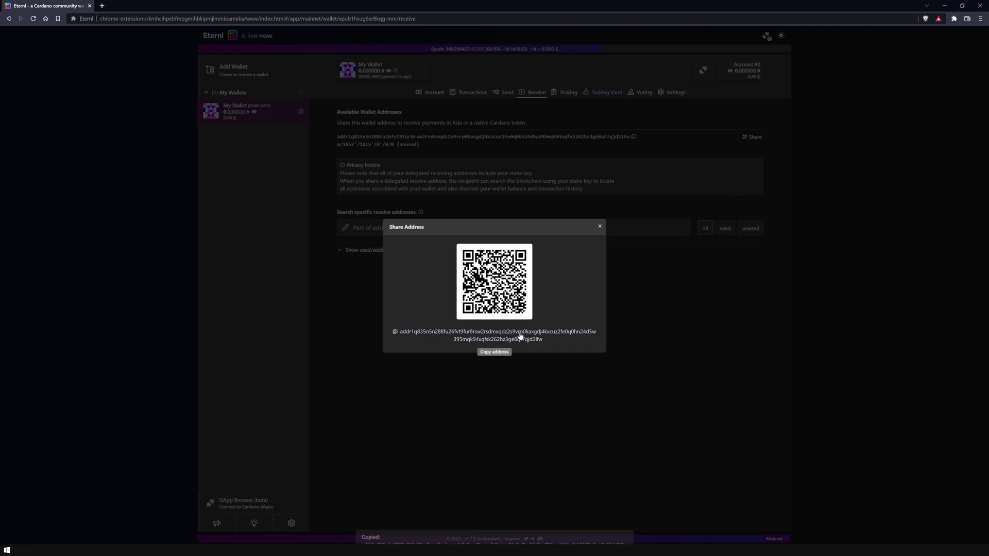
click(601, 226)
Step: Browse the ranked stake pool list, then open the Staking Vault page
click(569, 94)
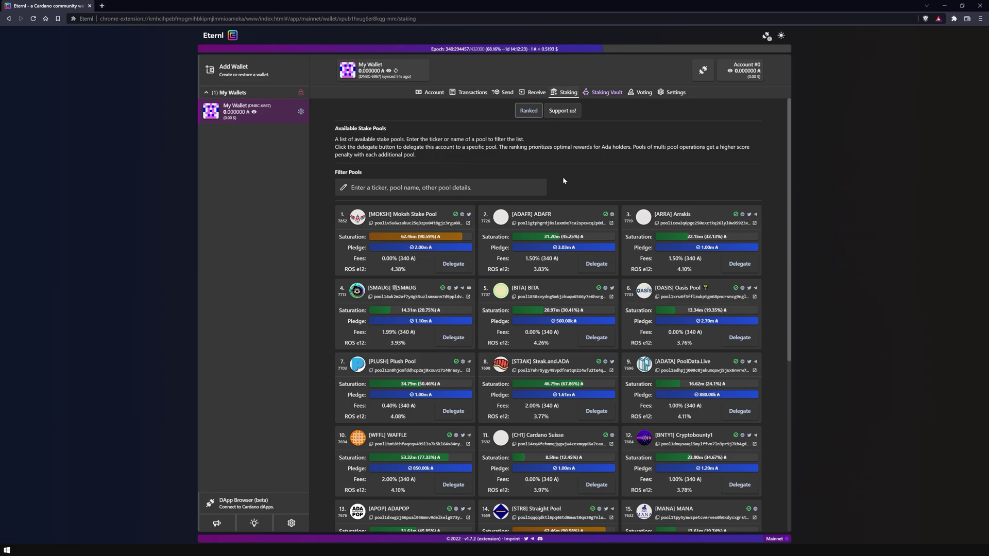
click(608, 95)
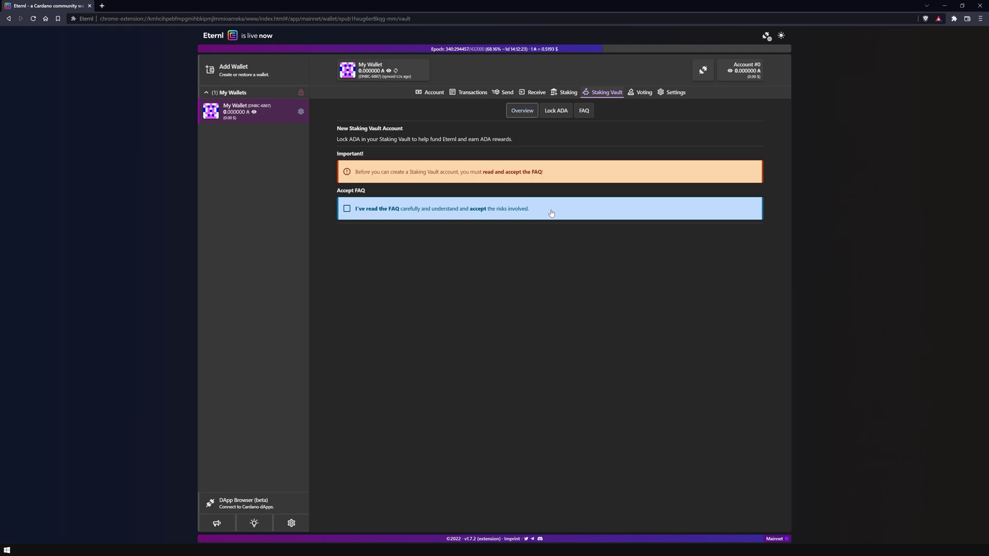
Step: Check the Catalyst voting registration page, then bring up My Wallet's Wallet Settings options
click(639, 94)
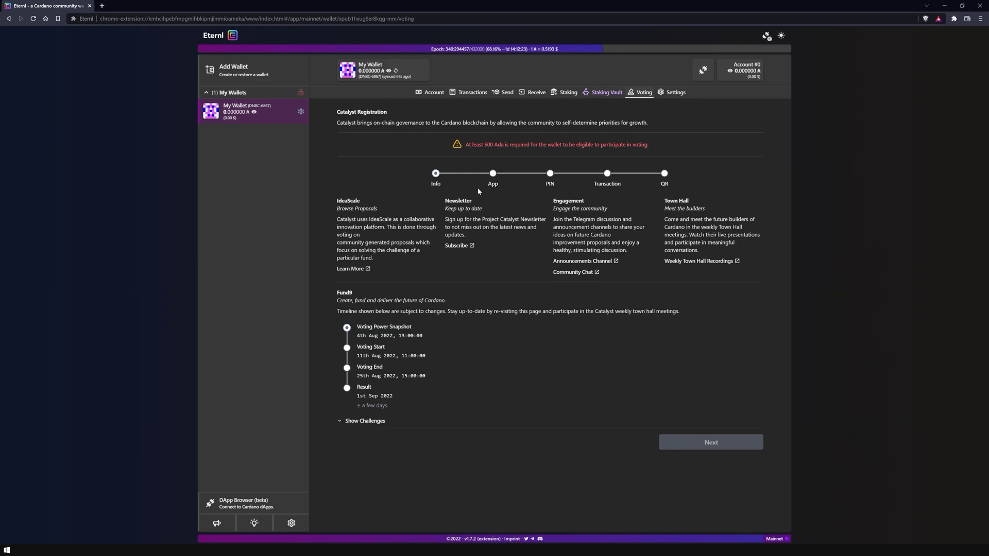
click(664, 97)
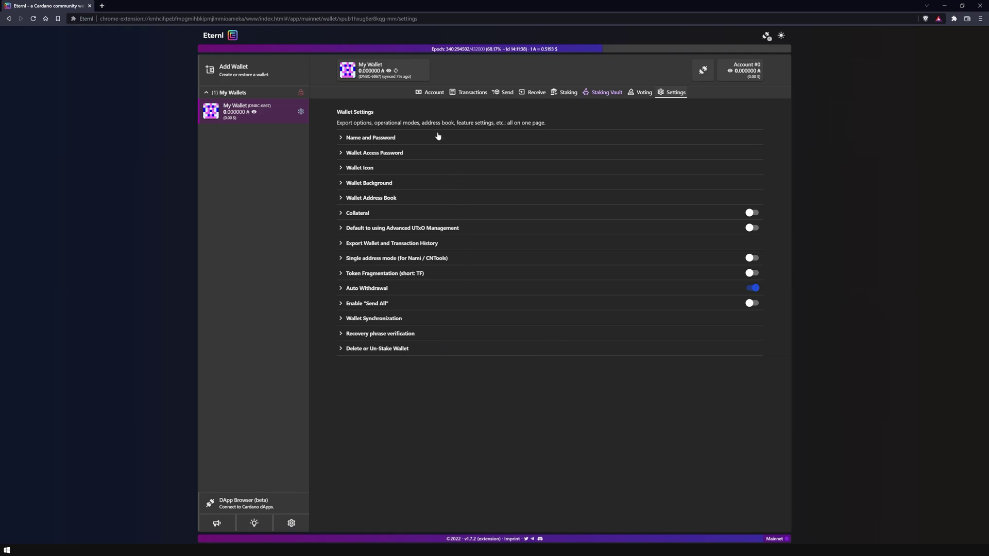
Step: Go back to My Wallet's Account summary showing 0 ADA and undelegated epochs 340–342
click(430, 92)
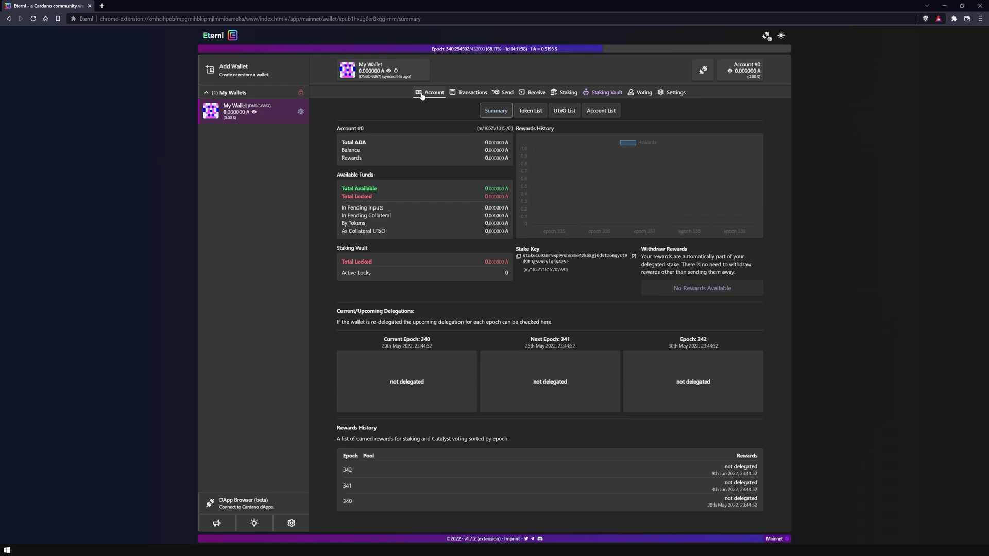